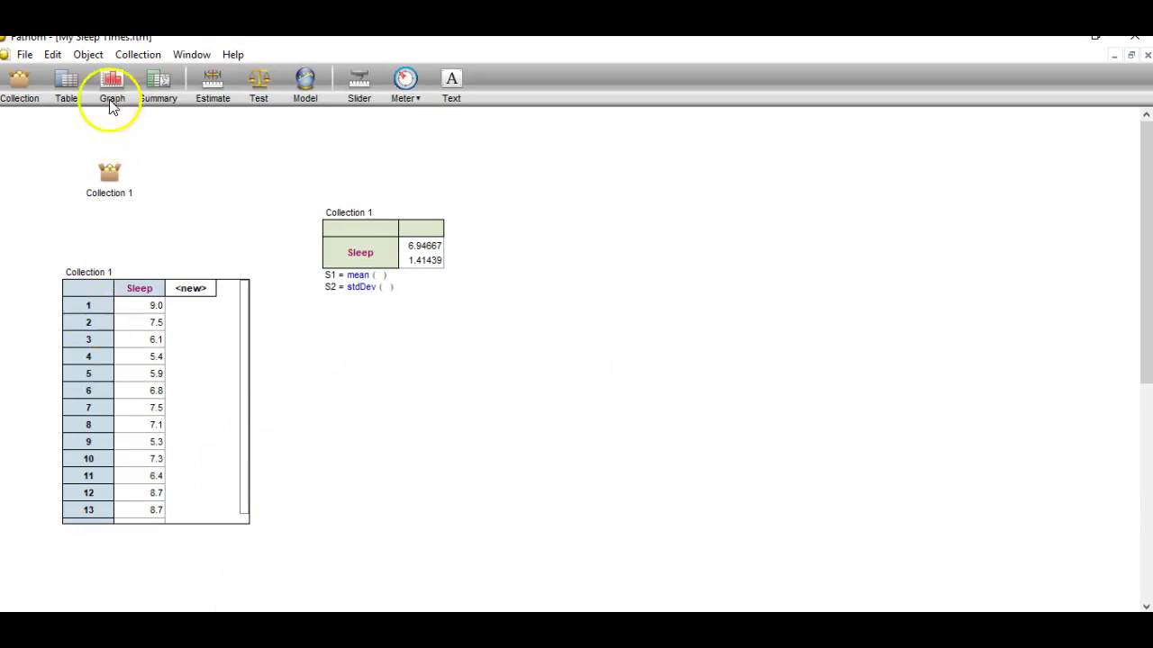
Create a new graph beside the summary table and plot the Sleep attribute on its horizontal axis
left_click_drag(108, 79, 474, 219)
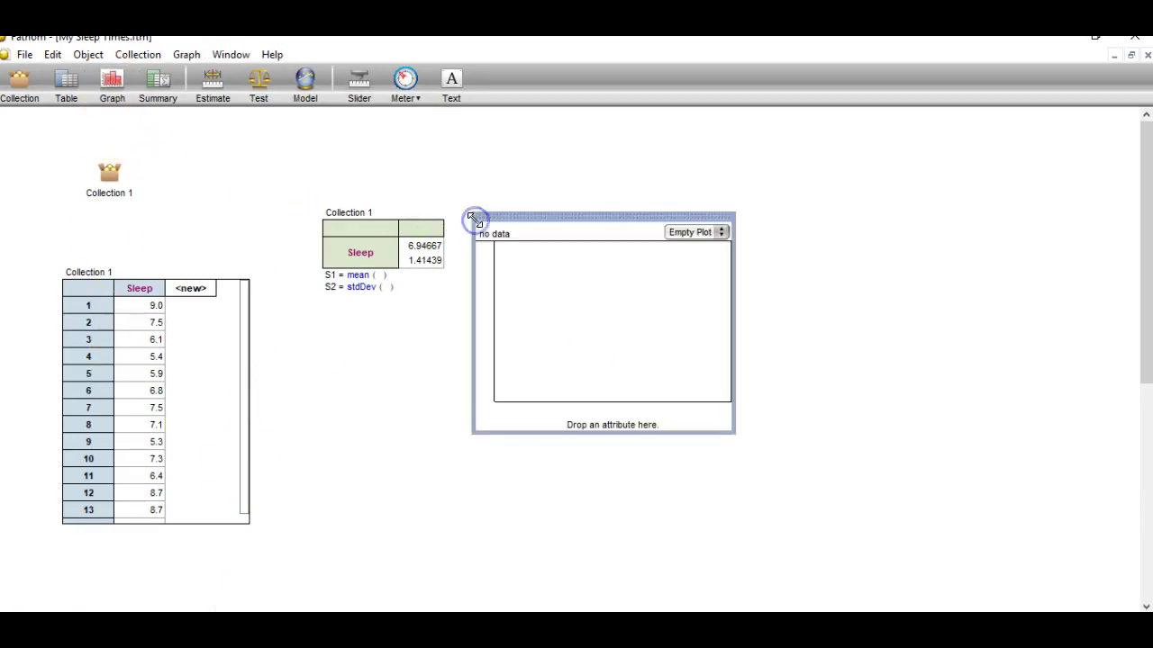
left_click(136, 289)
left_click_drag(138, 291, 619, 420)
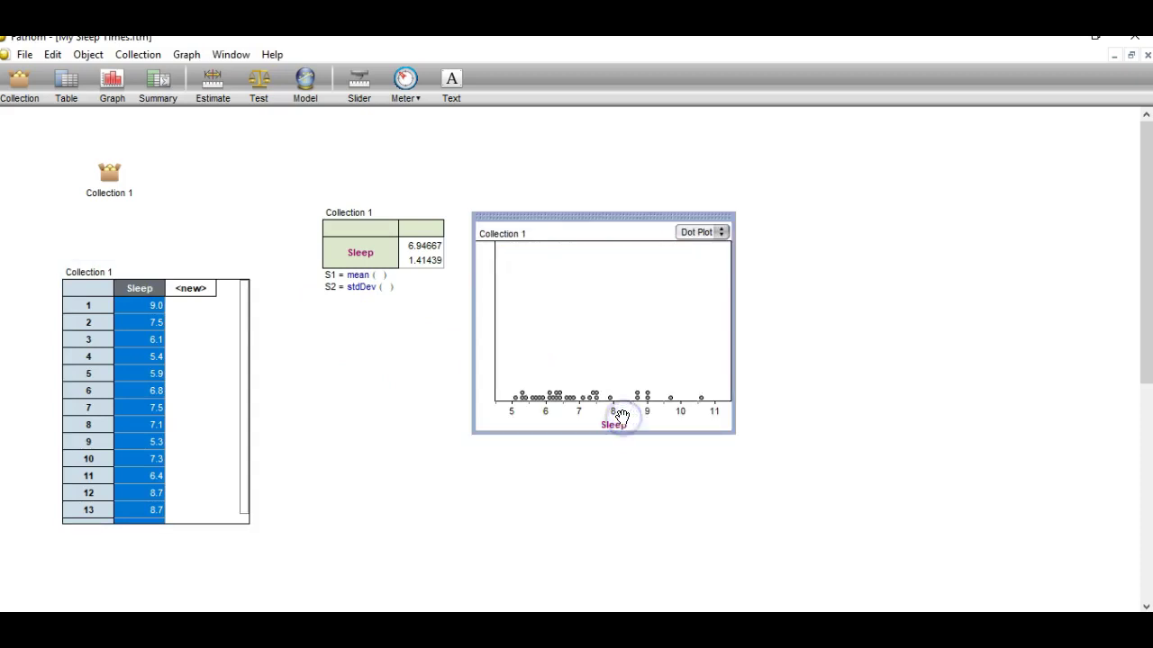
Show the Sleep graph as a histogram and as a box plot
left_click(724, 233)
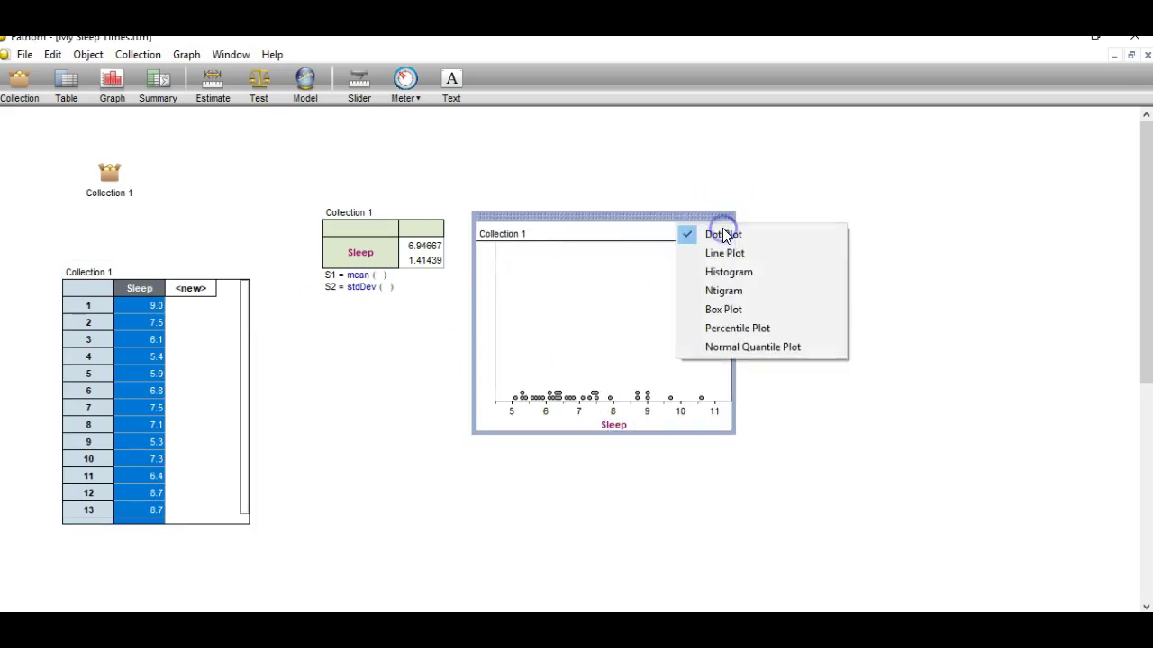
left_click(722, 270)
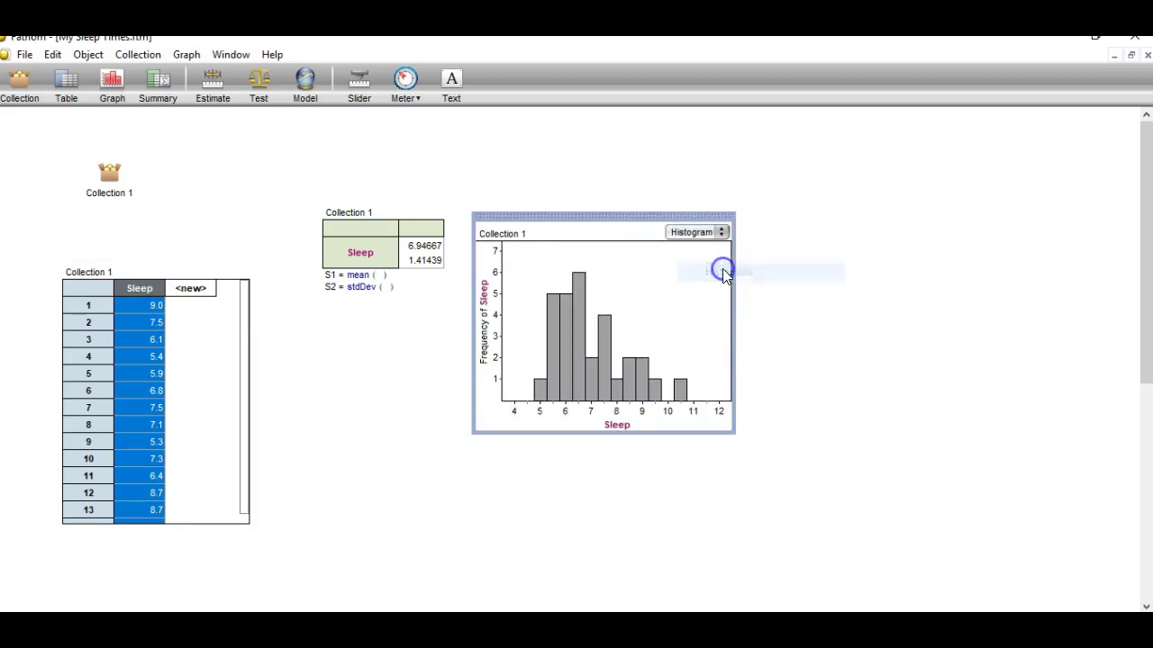
left_click(721, 233)
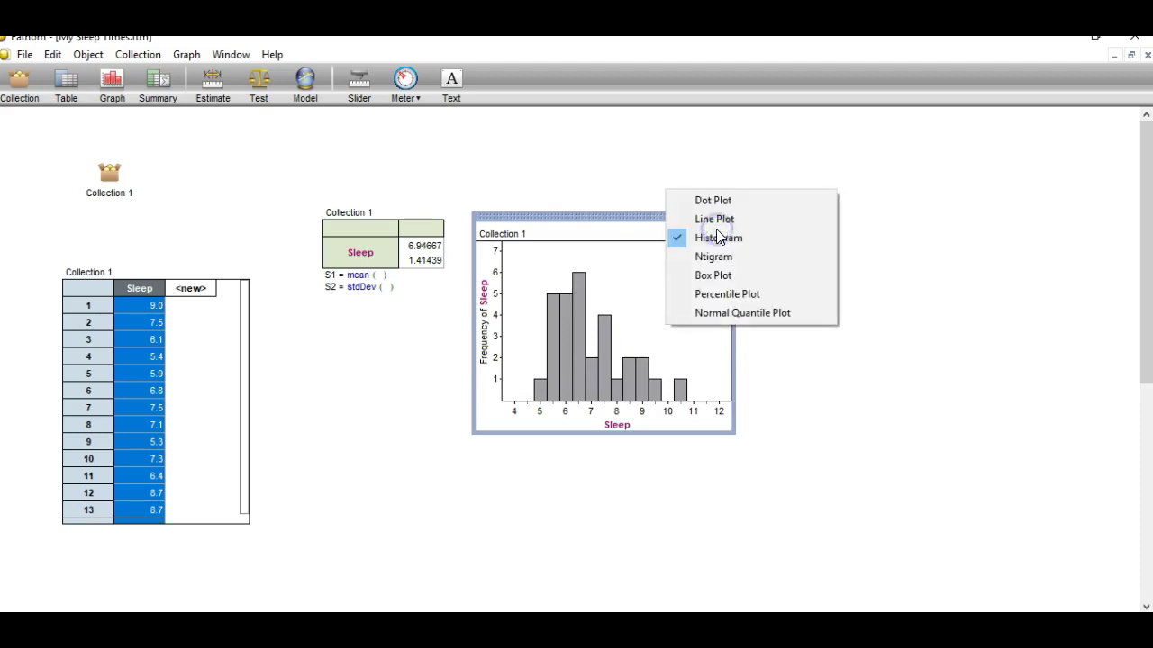
left_click(715, 275)
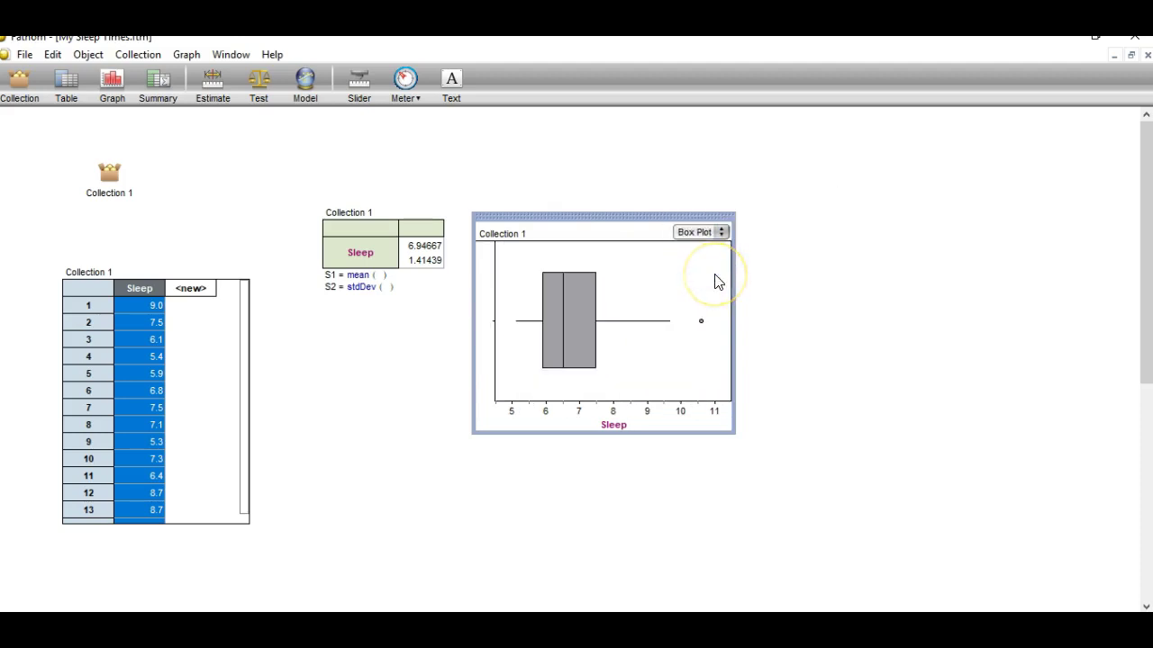
Change the Sleep graph to a Normal Quantile Plot
left_click(720, 232)
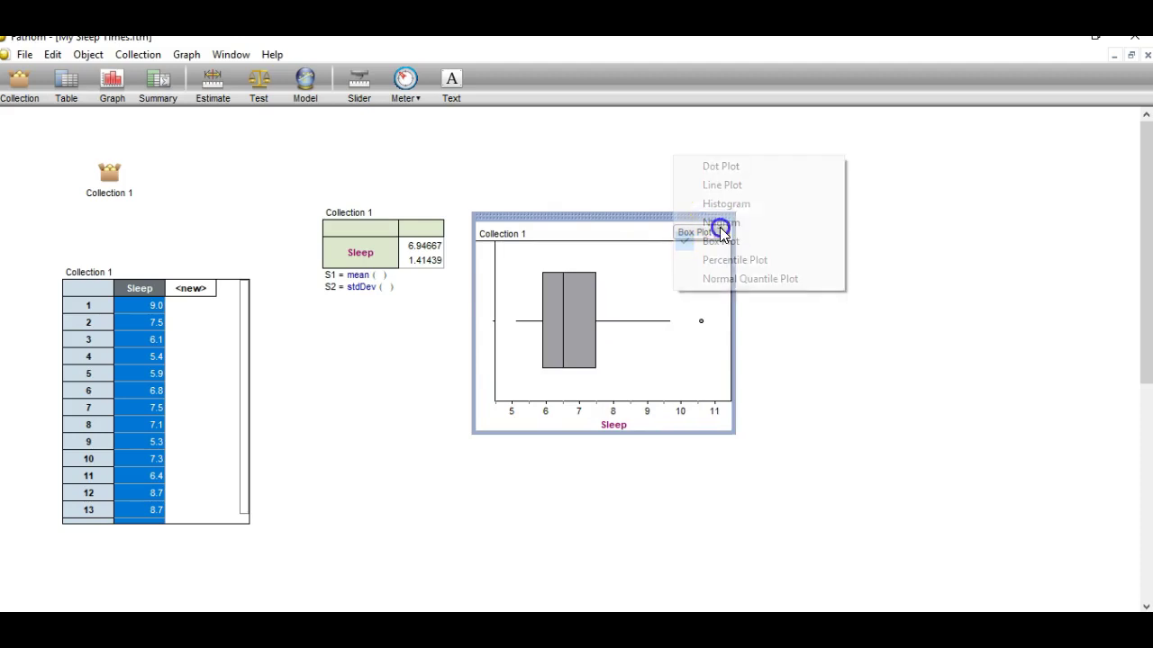
left_click(720, 280)
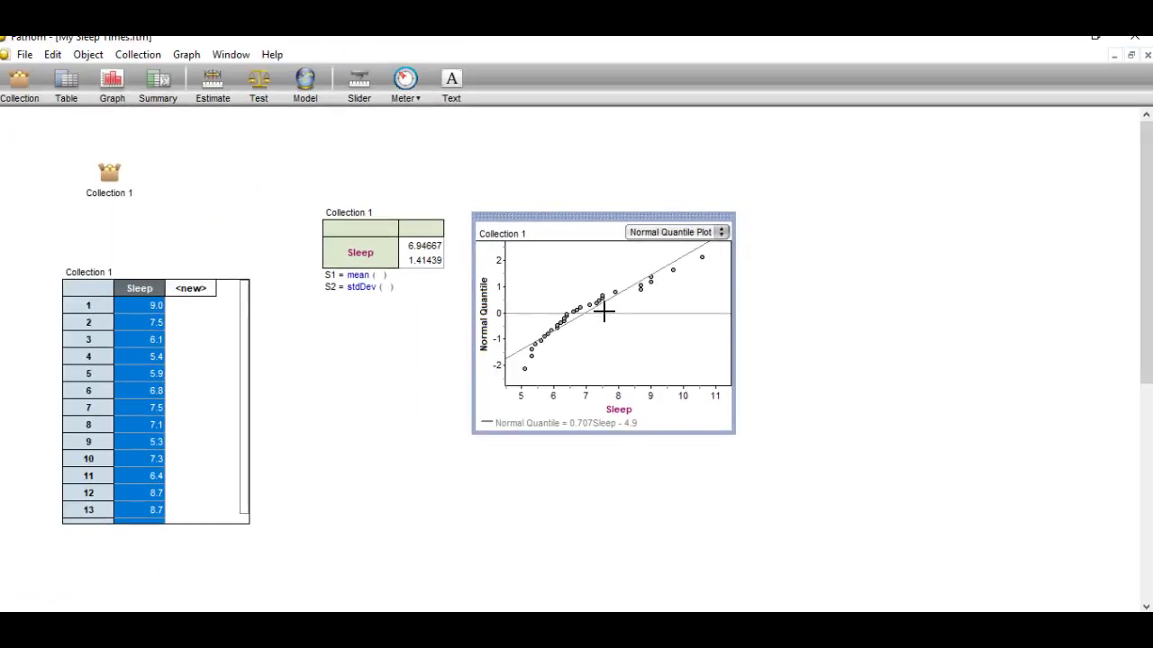
left_click(591, 312)
Add a new attribute named z-score to the case table and widen the table to fit the extra column
left_click(178, 290)
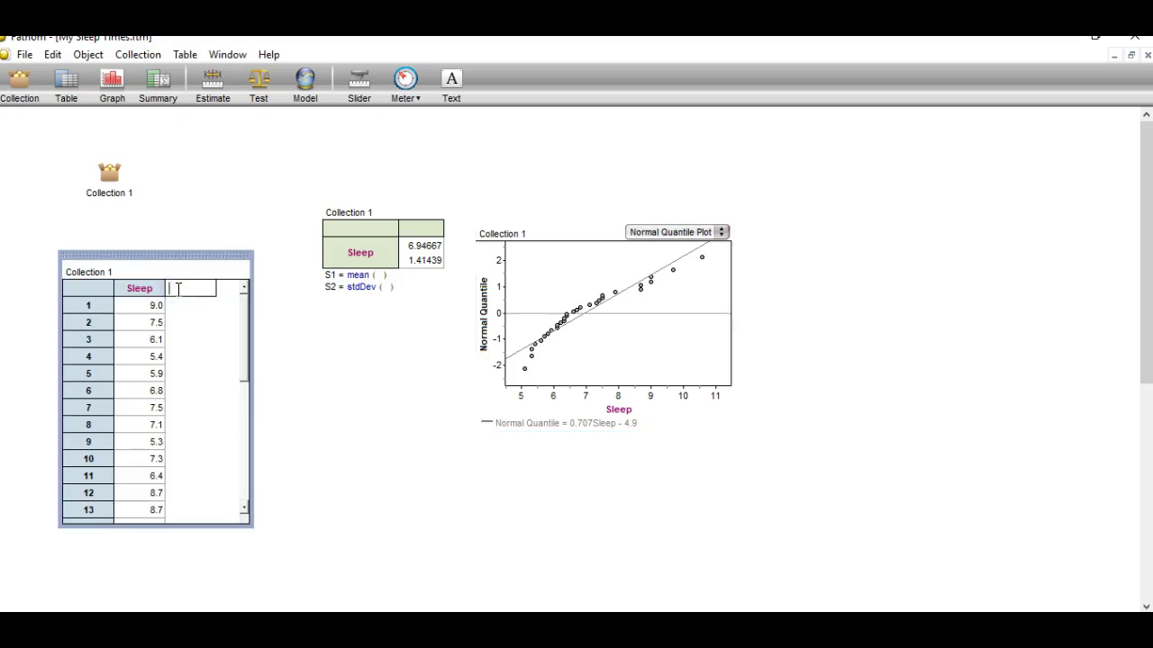
type("z-score")
key("Return")
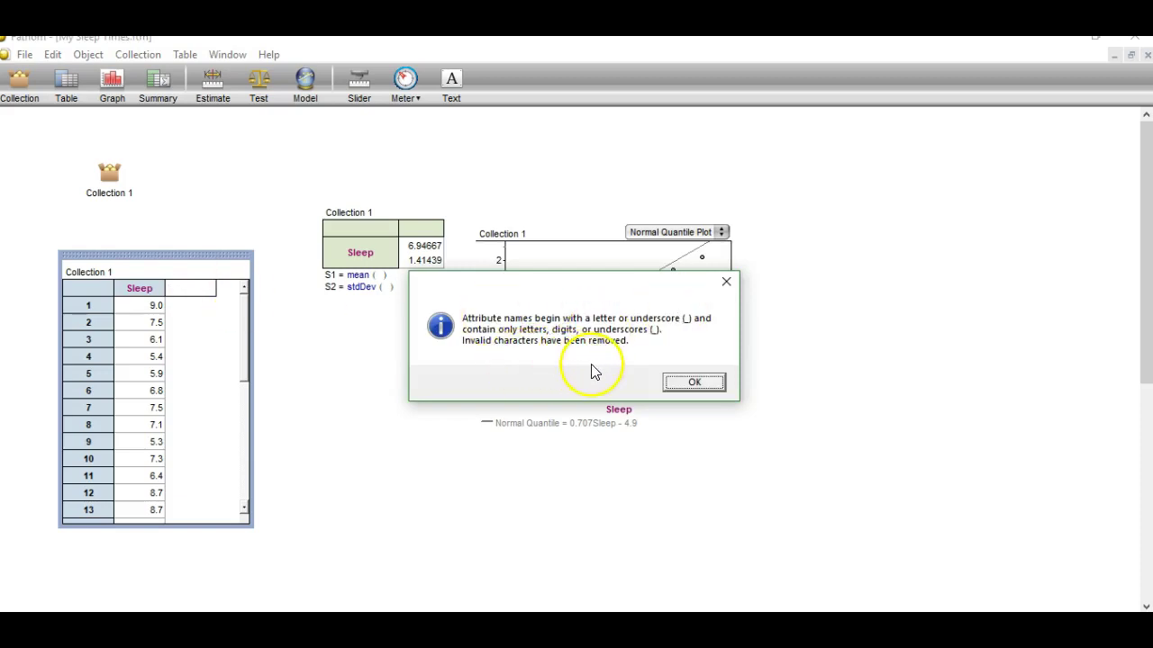
left_click(692, 381)
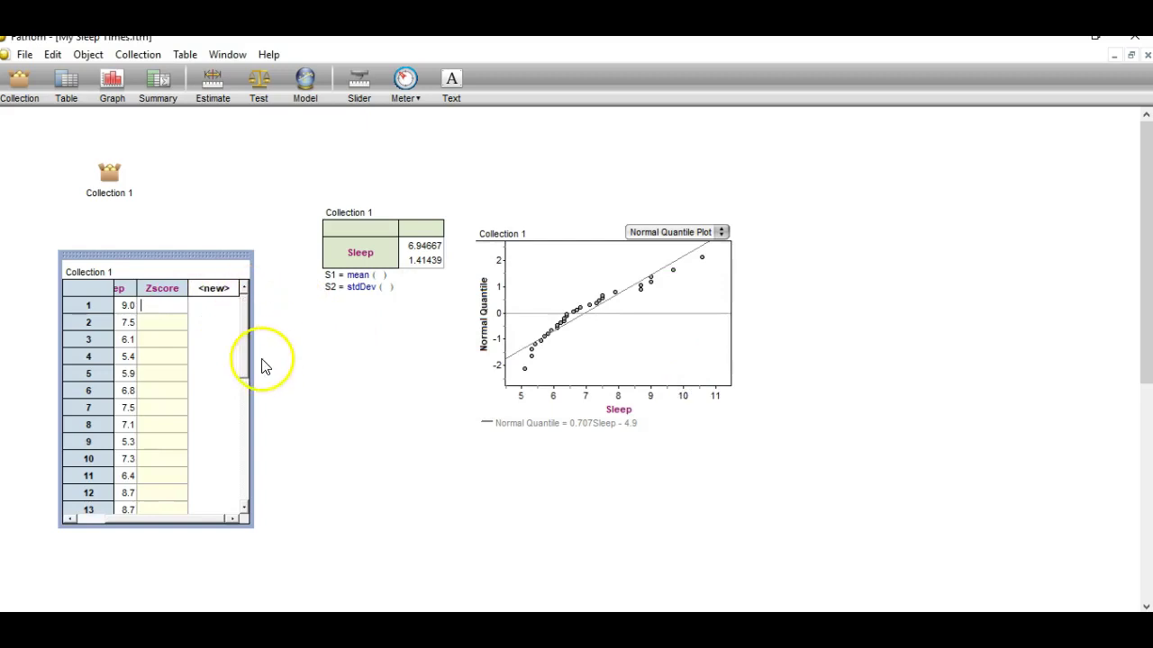
left_click_drag(252, 359, 332, 347)
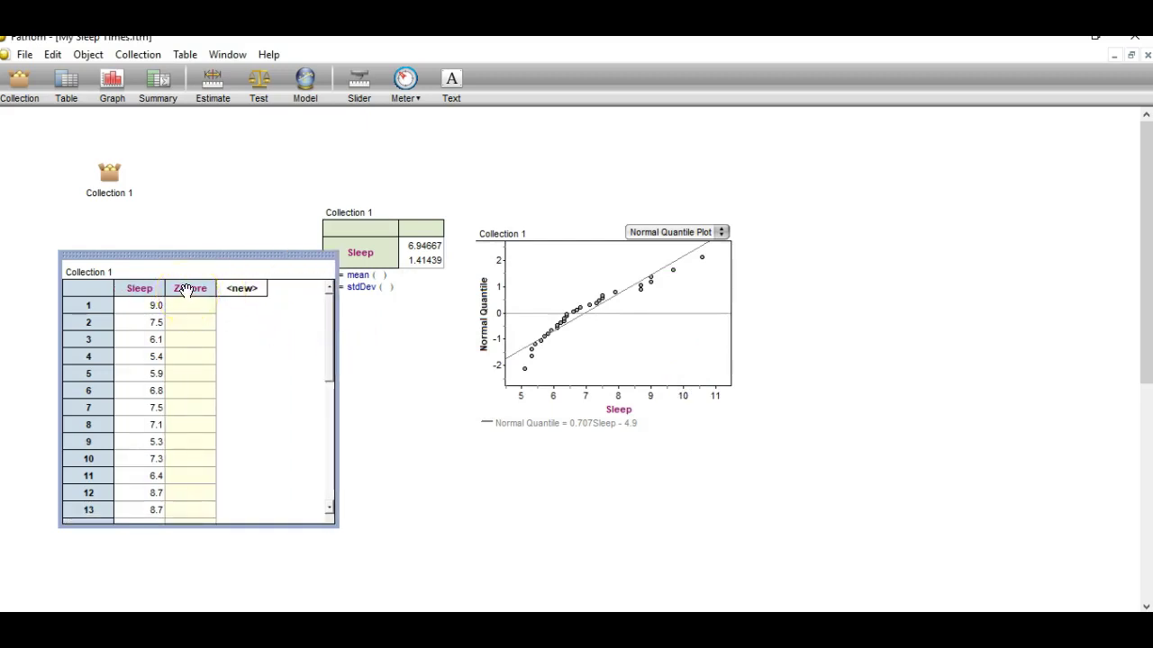
Define the Zscore attribute with the formula (sleep − 6.94667) / 1.41439
right_click(186, 290)
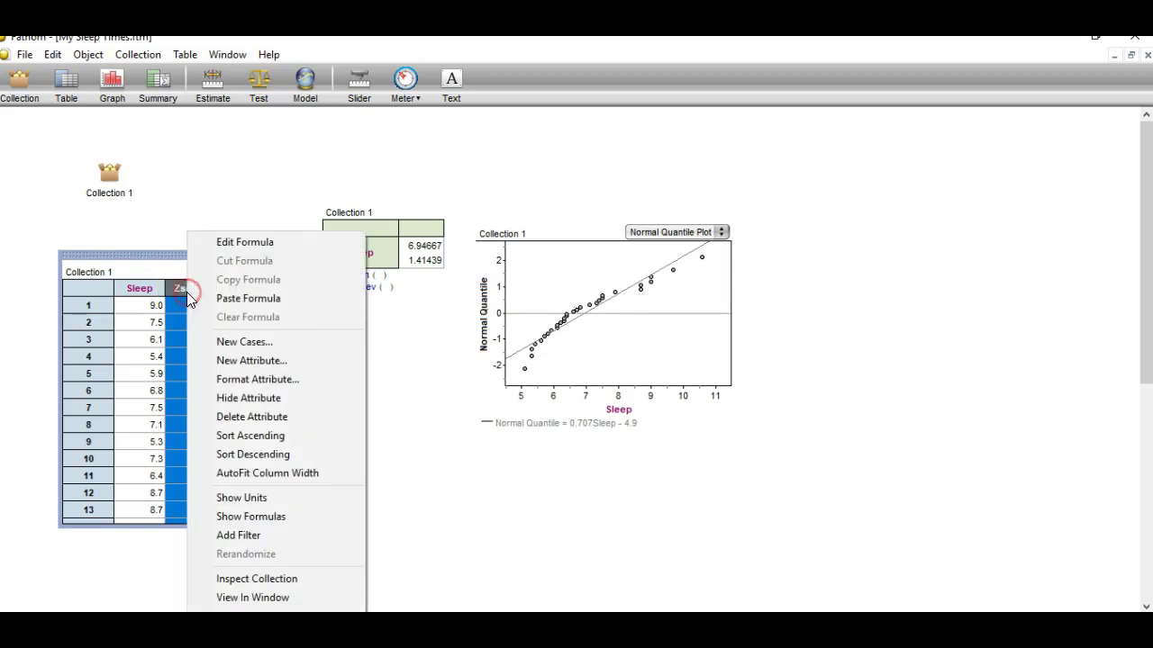
left_click(249, 243)
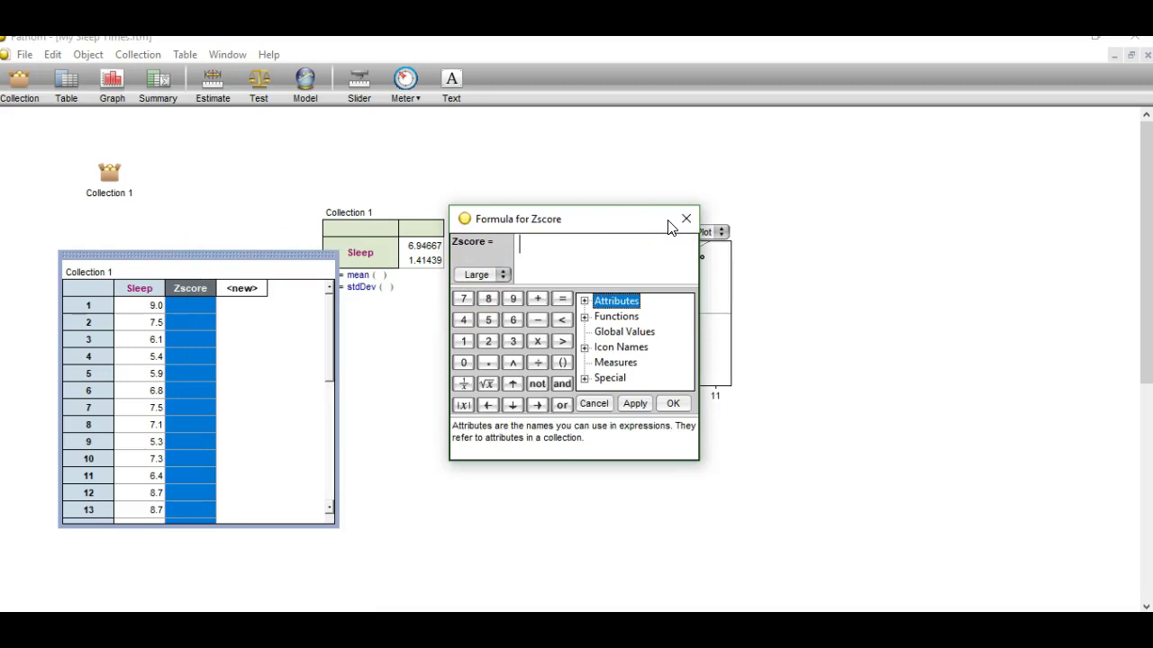
left_click(664, 249)
type("( sleep")
left_click(541, 256)
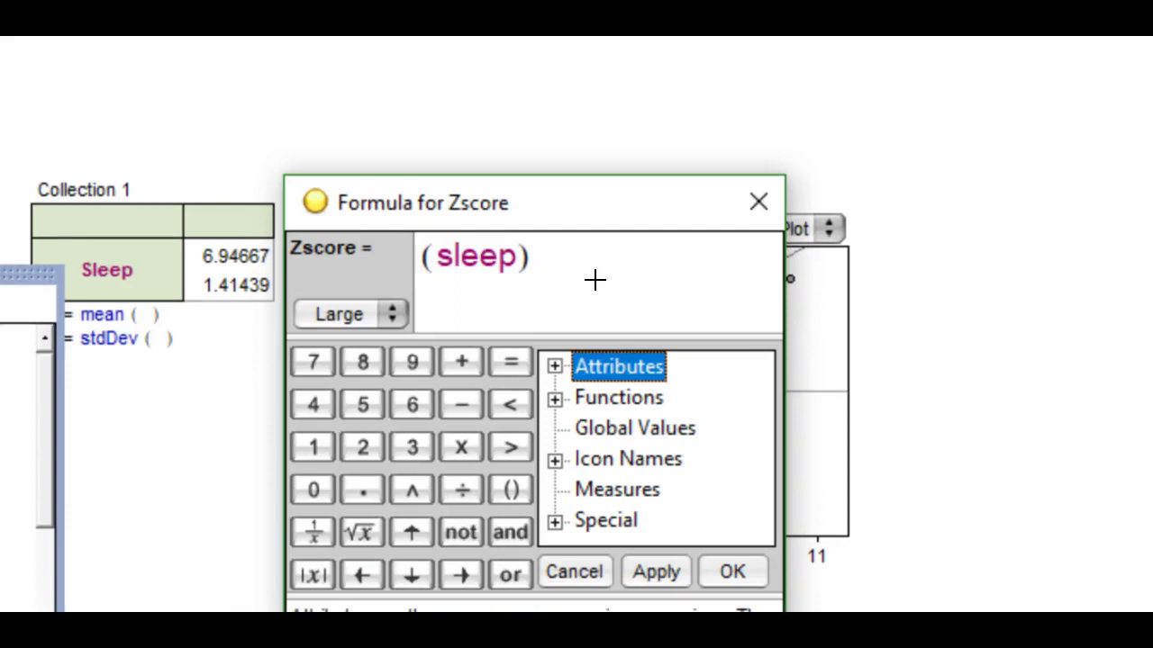
left_click(517, 268)
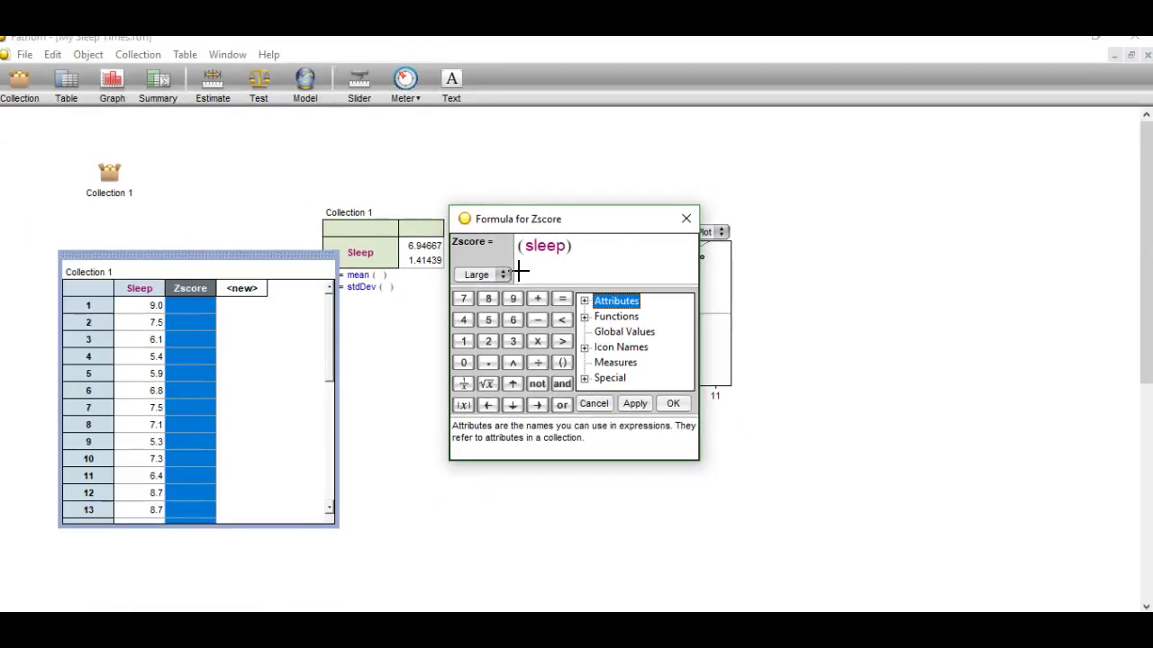
left_click(506, 281)
left_click(564, 246)
type("-")
type("6.94667/1.41")
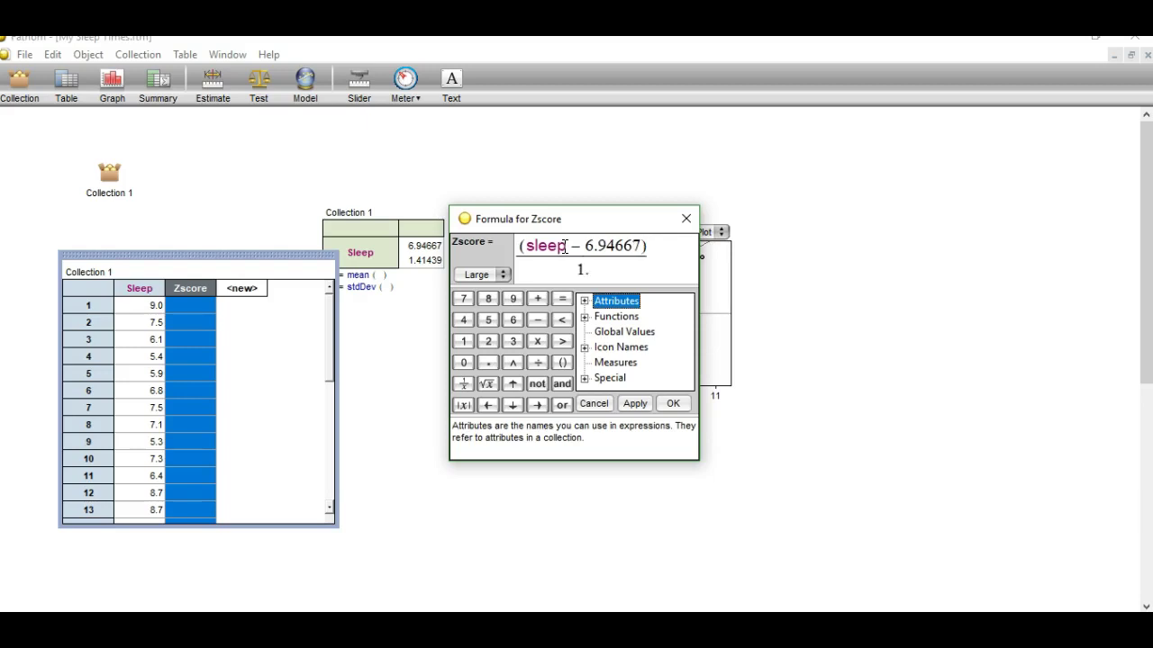
type("439")
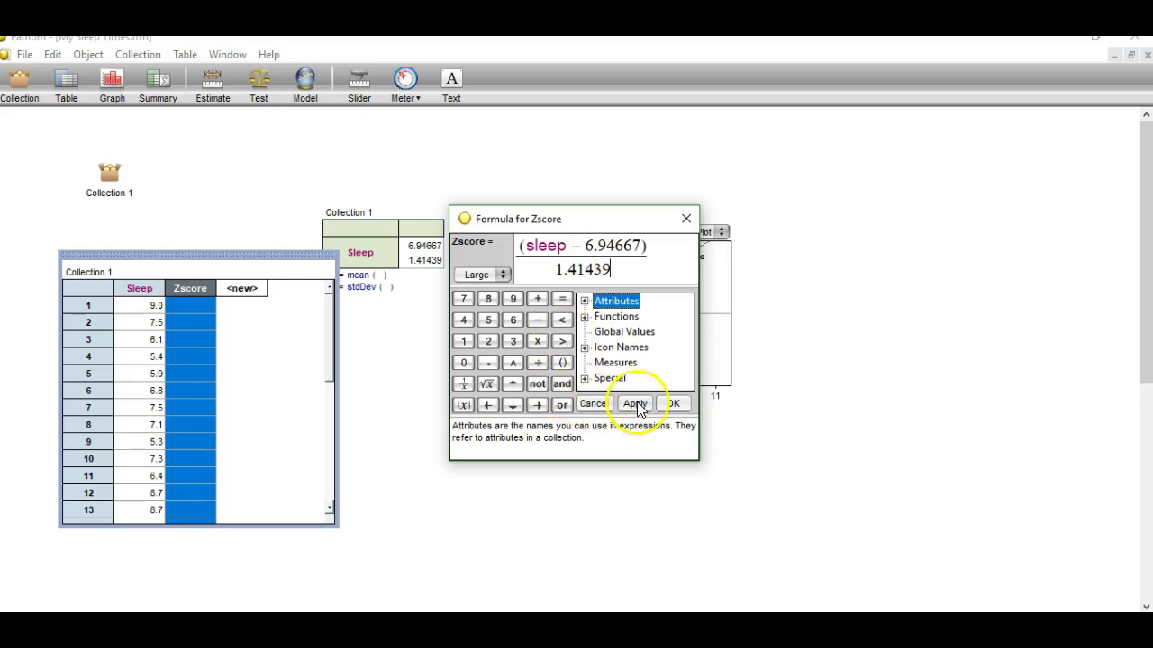
left_click(634, 403)
left_click(667, 404)
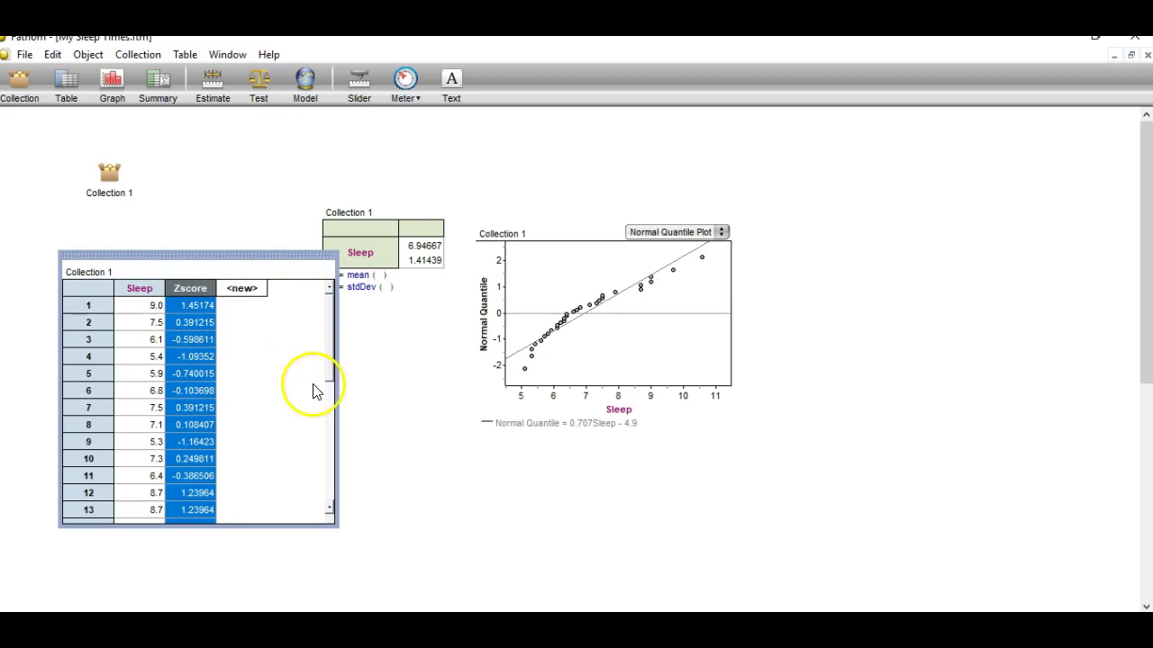
left_click_drag(329, 348, 321, 286)
left_click(135, 283)
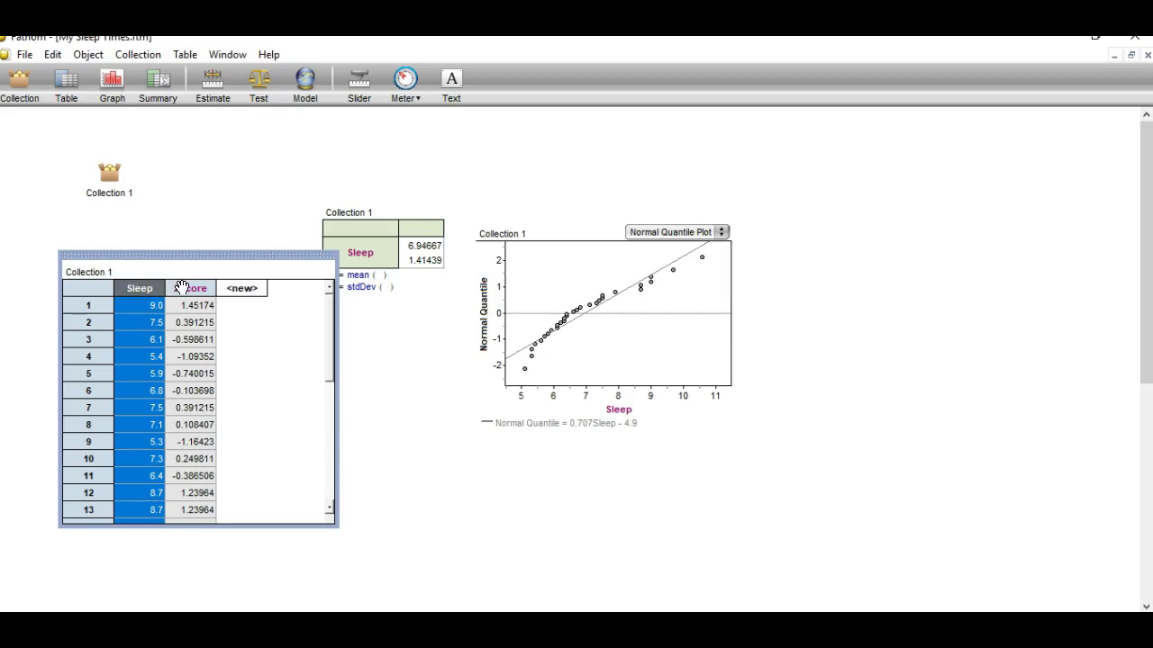
left_click(181, 286, "shift")
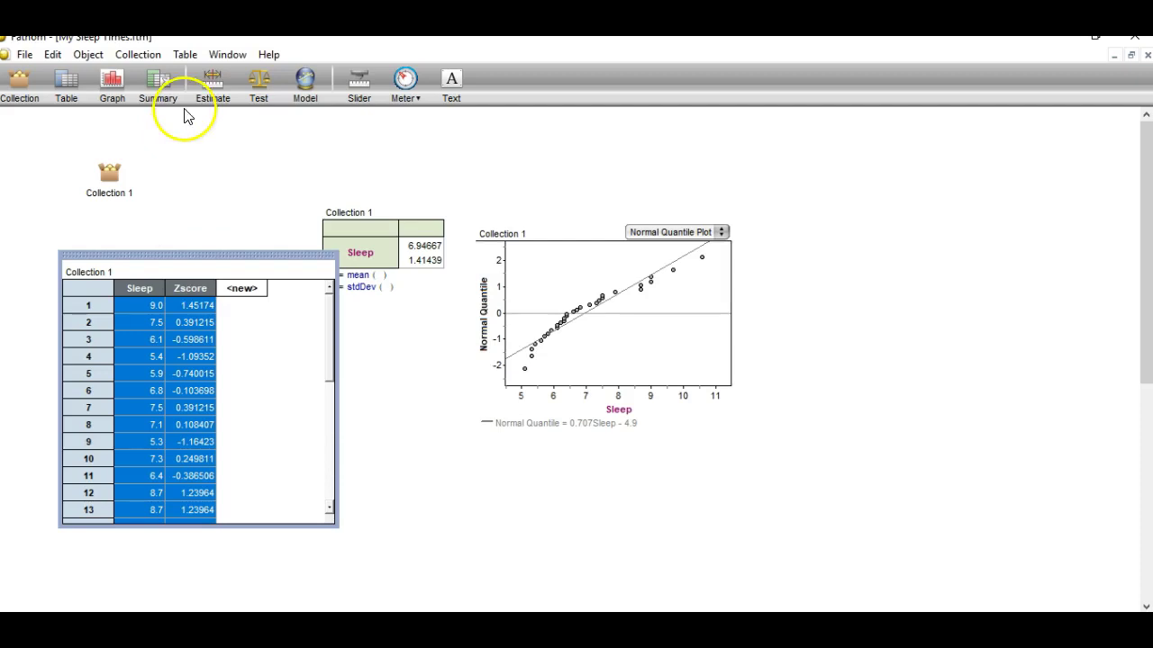
left_click(191, 54)
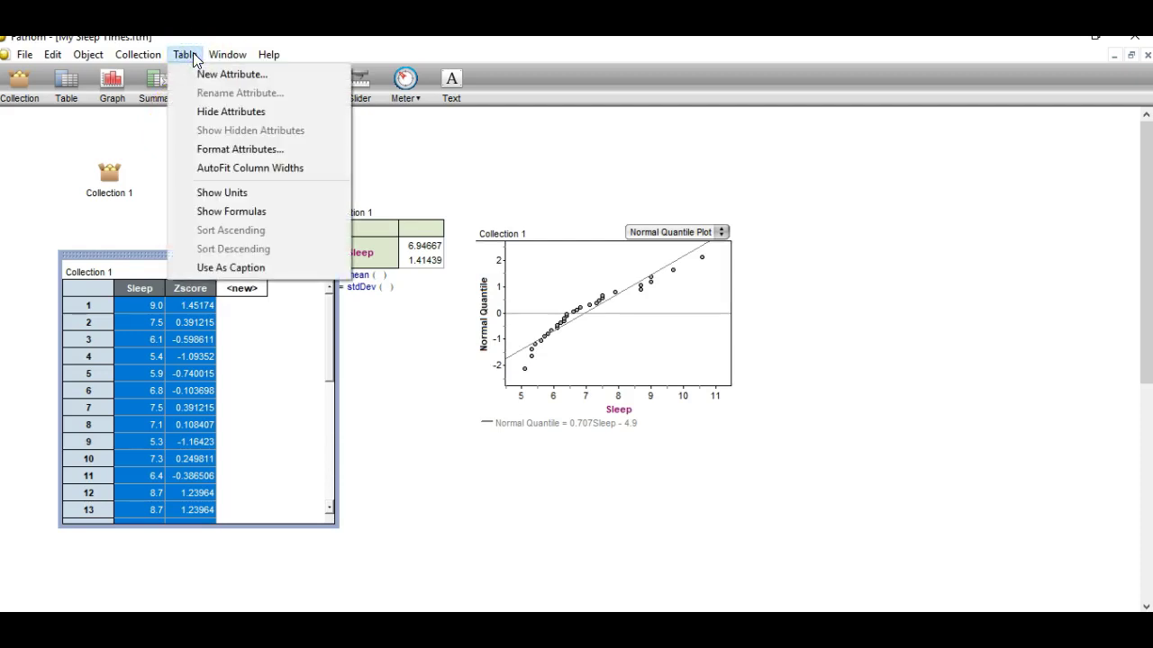
left_click(226, 54)
left_click(189, 56)
left_click(133, 205)
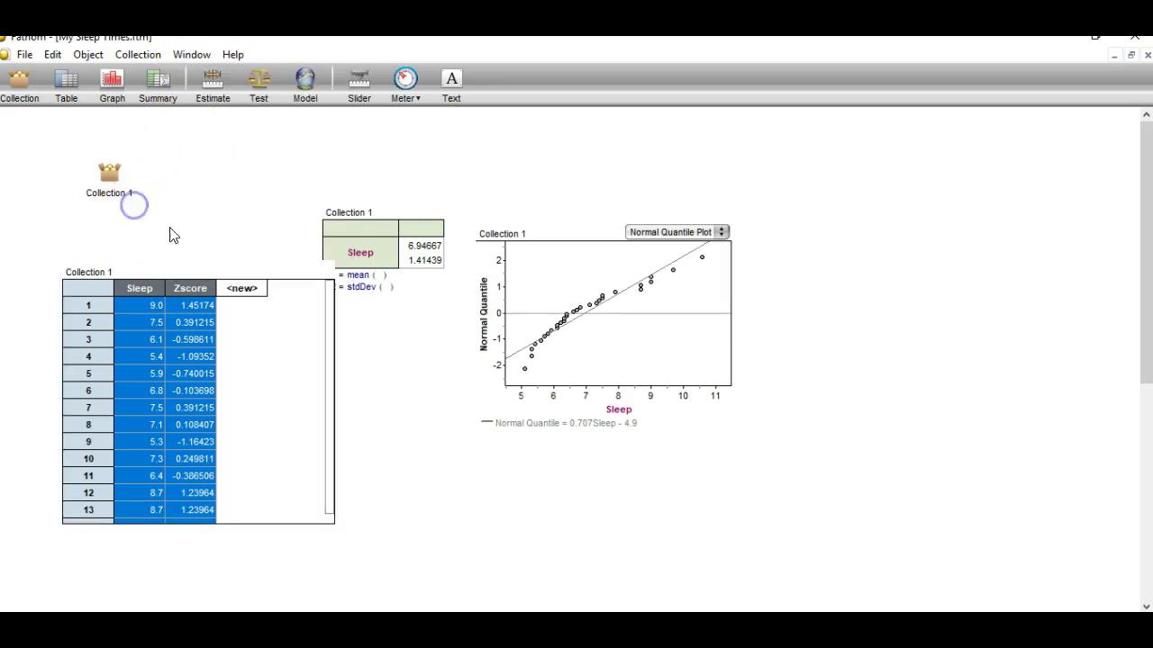
left_click(181, 287)
left_click(224, 206)
left_click(191, 285)
left_click(399, 344)
left_click(129, 251)
left_click(141, 357)
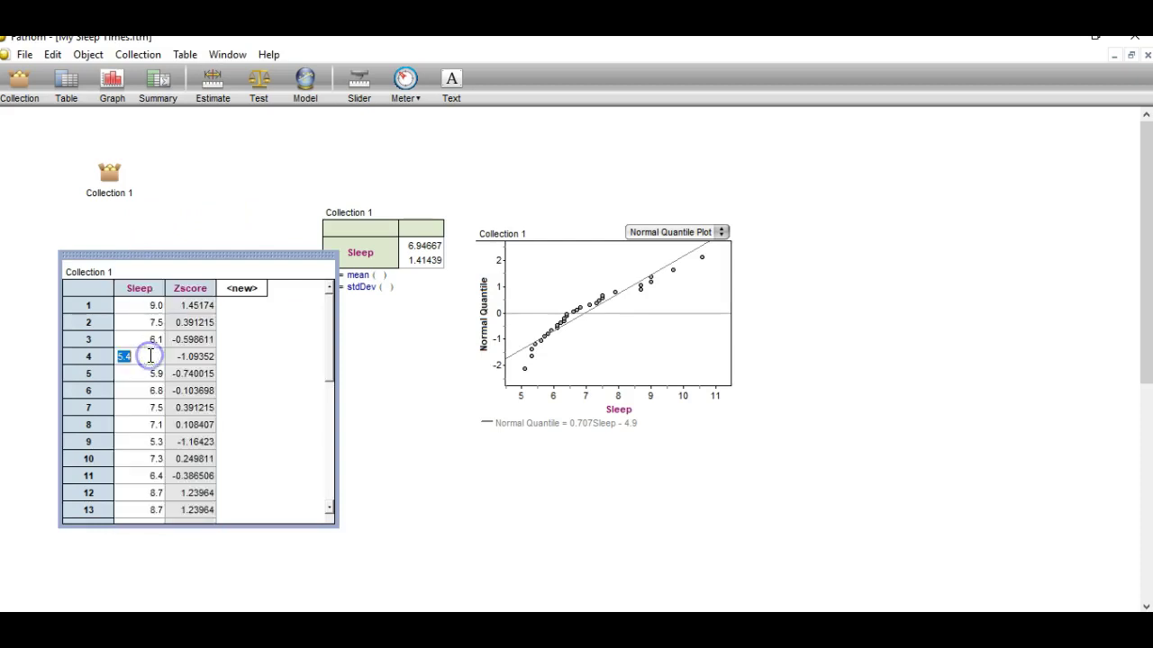
Sort the case table by Zscore in ascending order and look through the sorted cases
left_click(193, 283)
left_click(187, 56)
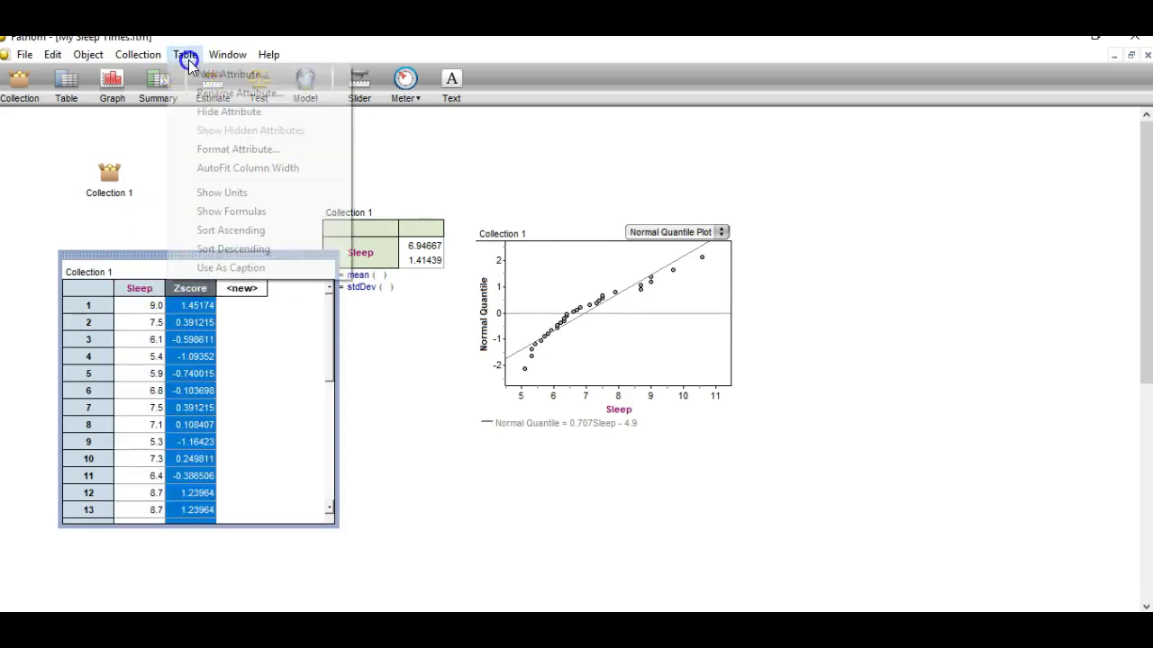
left_click(223, 230)
left_click(137, 360)
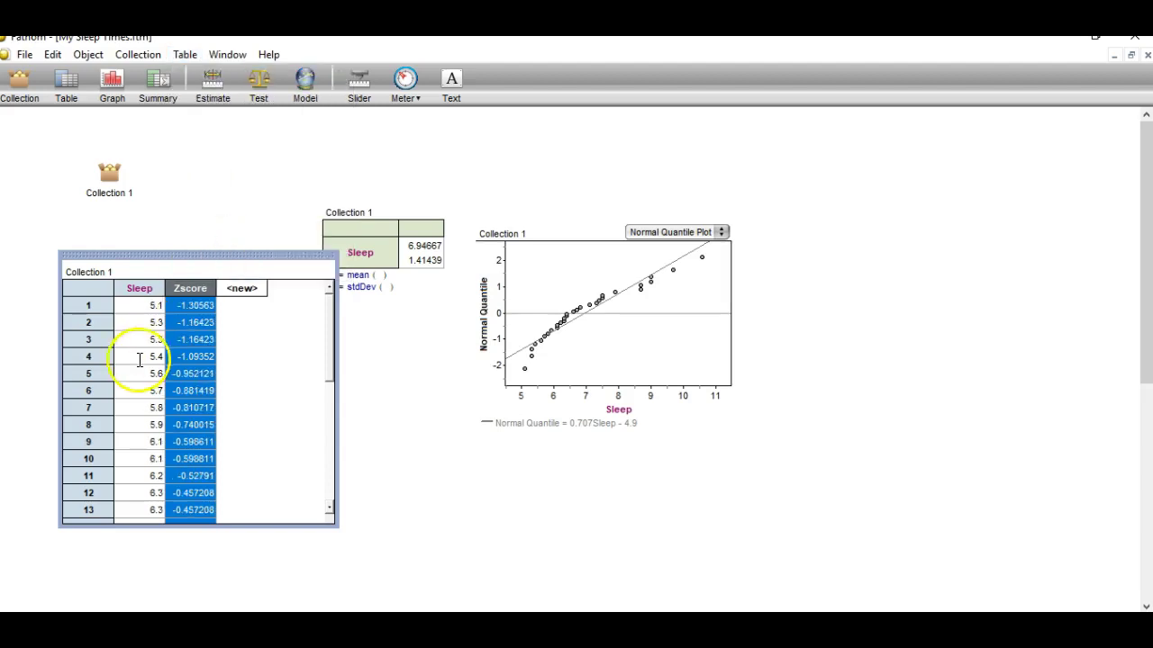
left_click(330, 349)
left_click_drag(330, 349, 329, 317)
Add a filter to the case table that keeps only cases with (zscore > −1) and (zscore < 1), and review the remaining rows
left_click(183, 56)
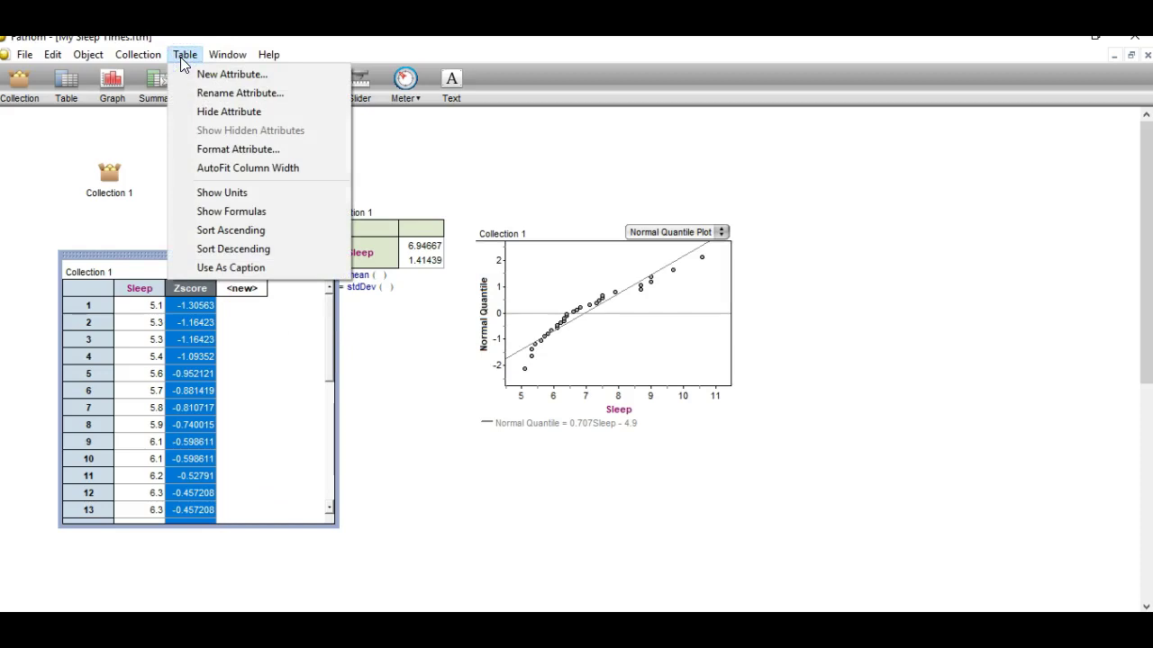
left_click(142, 54)
left_click(100, 57)
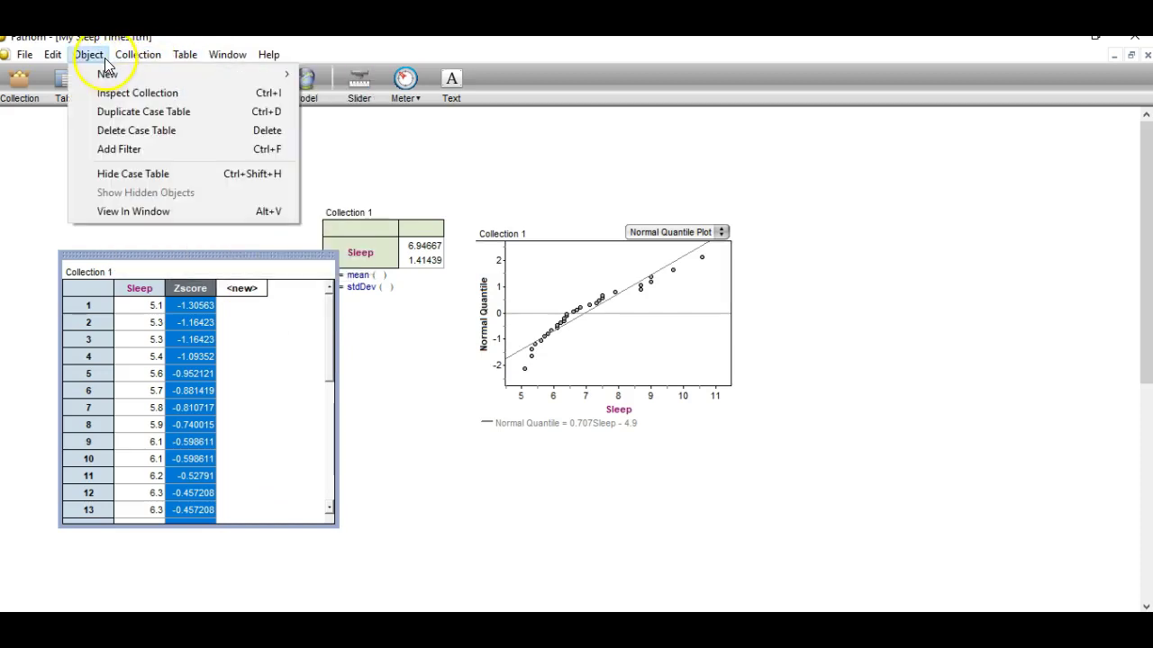
left_click(117, 149)
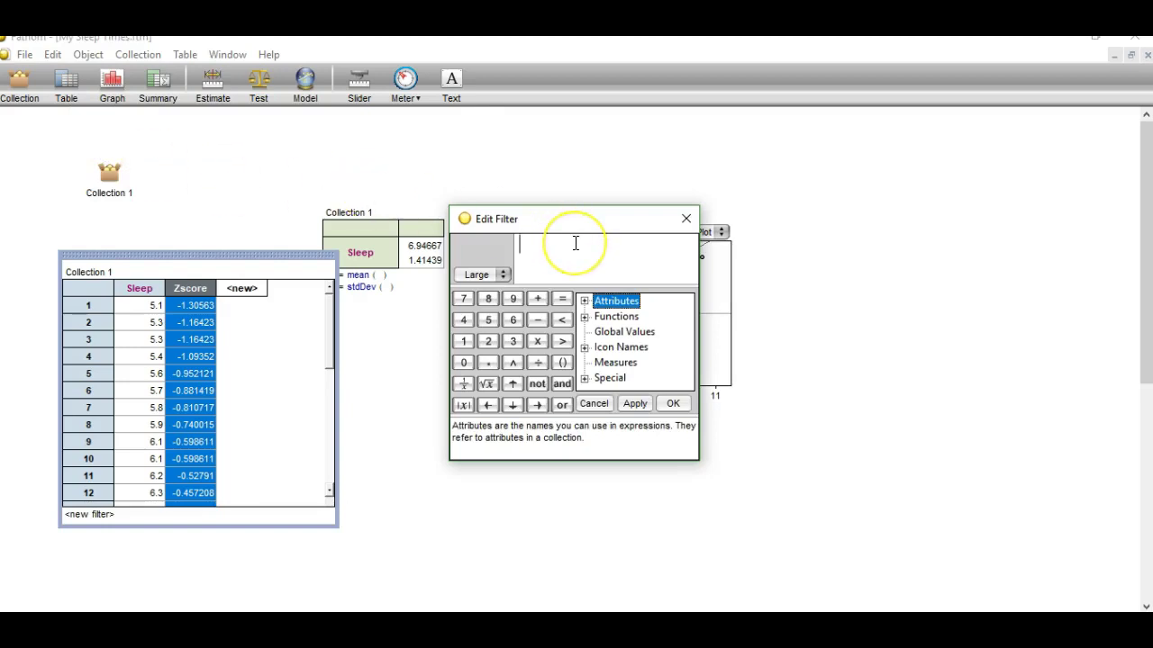
type("( z")
type("score")
type(">-1")
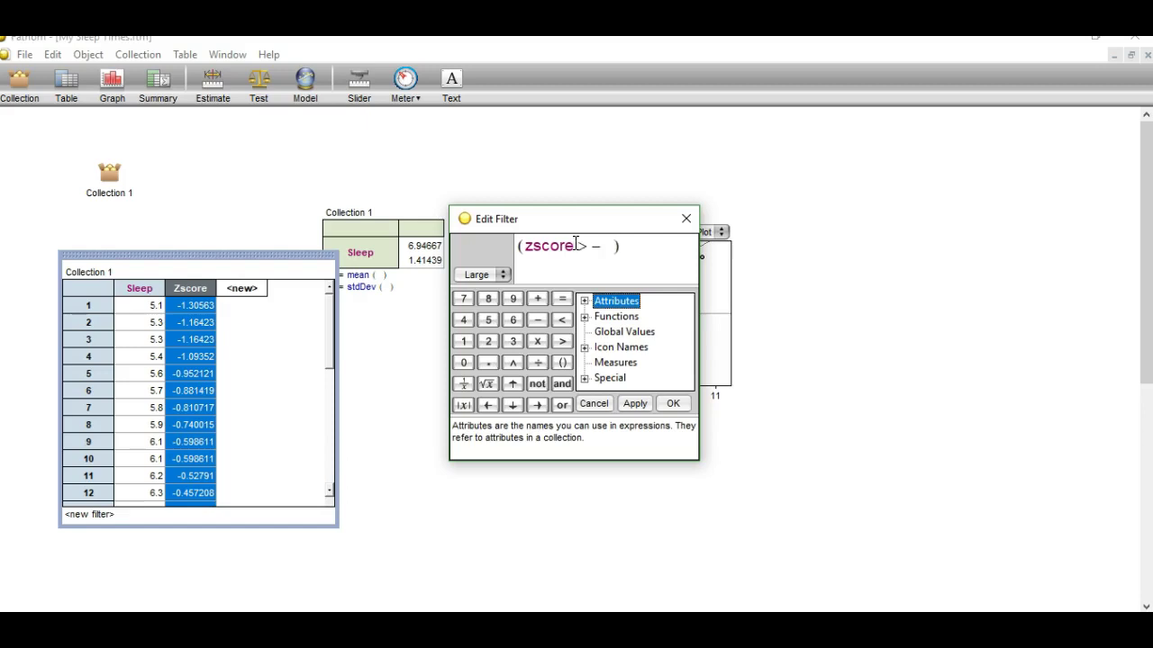
type(" and(zscore")
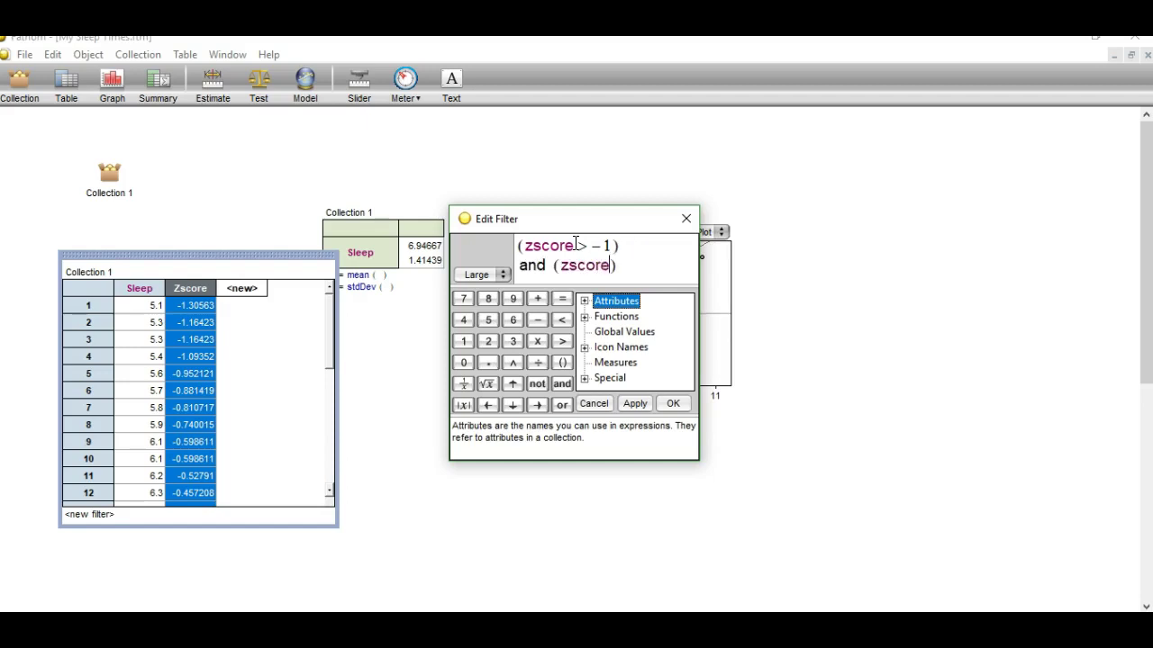
type("<1")
left_click(635, 404)
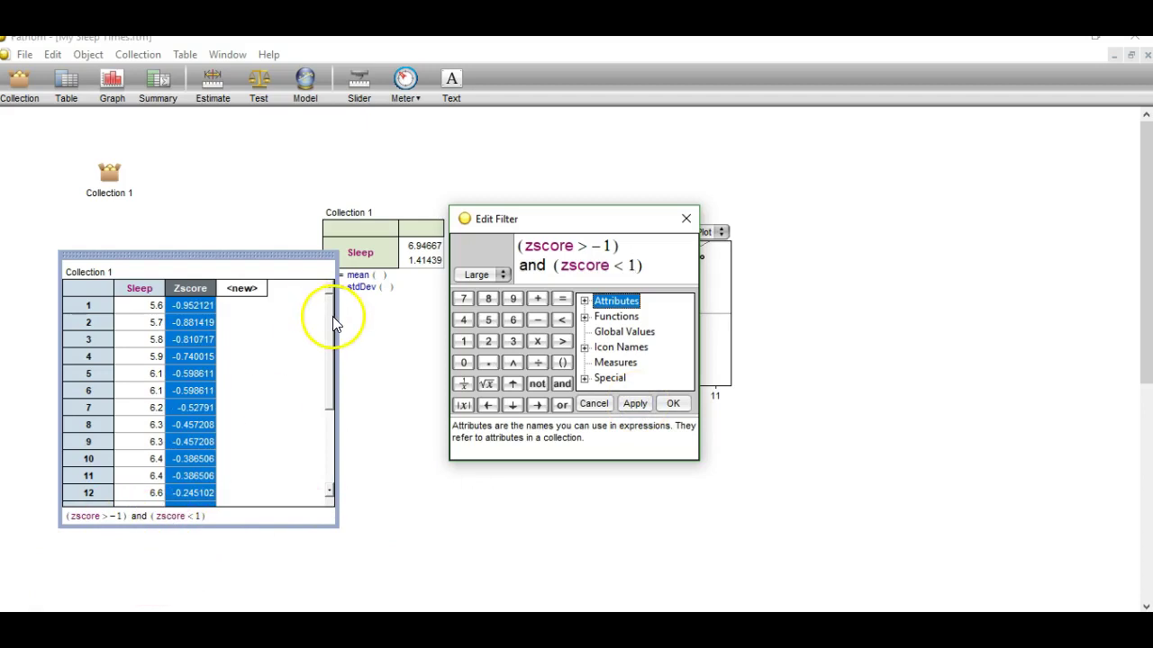
left_click(672, 404)
left_click_drag(328, 386, 334, 483)
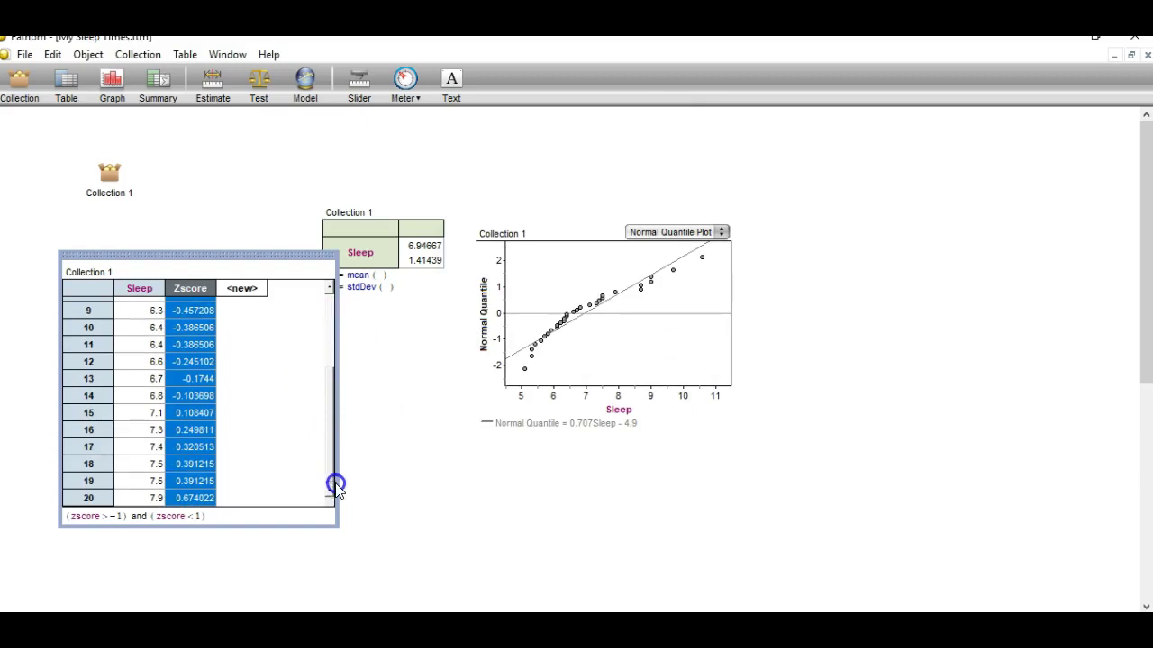
Change the case table's filter to (zscore > −2) and (zscore < 2) and apply it
double_click(207, 515)
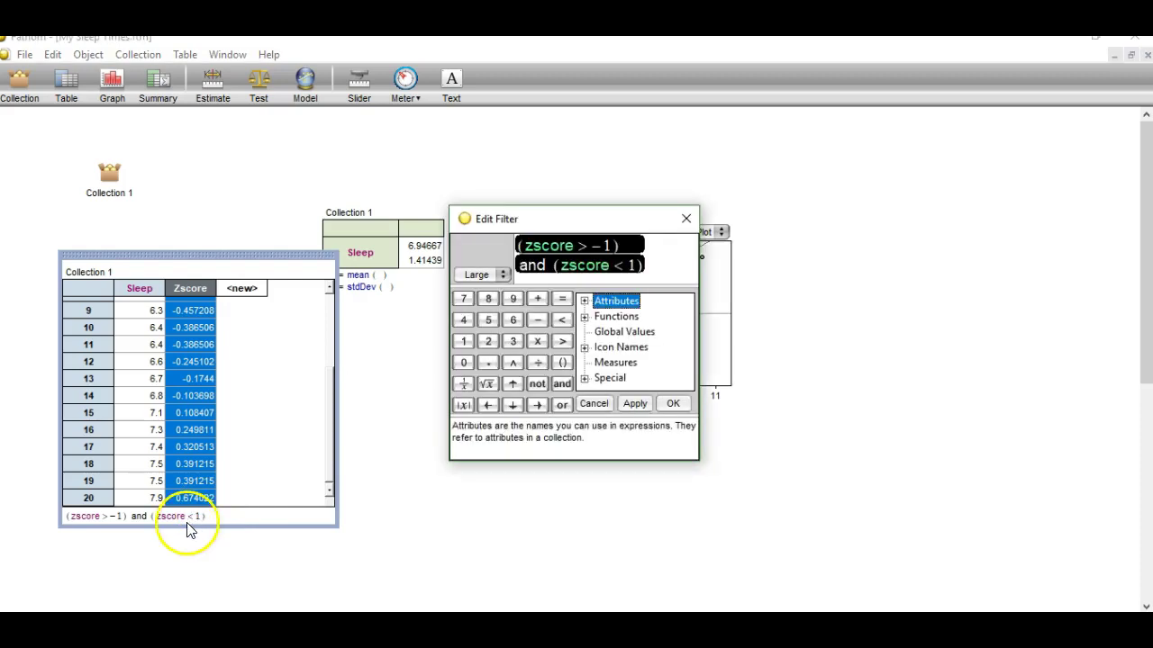
left_click(608, 245)
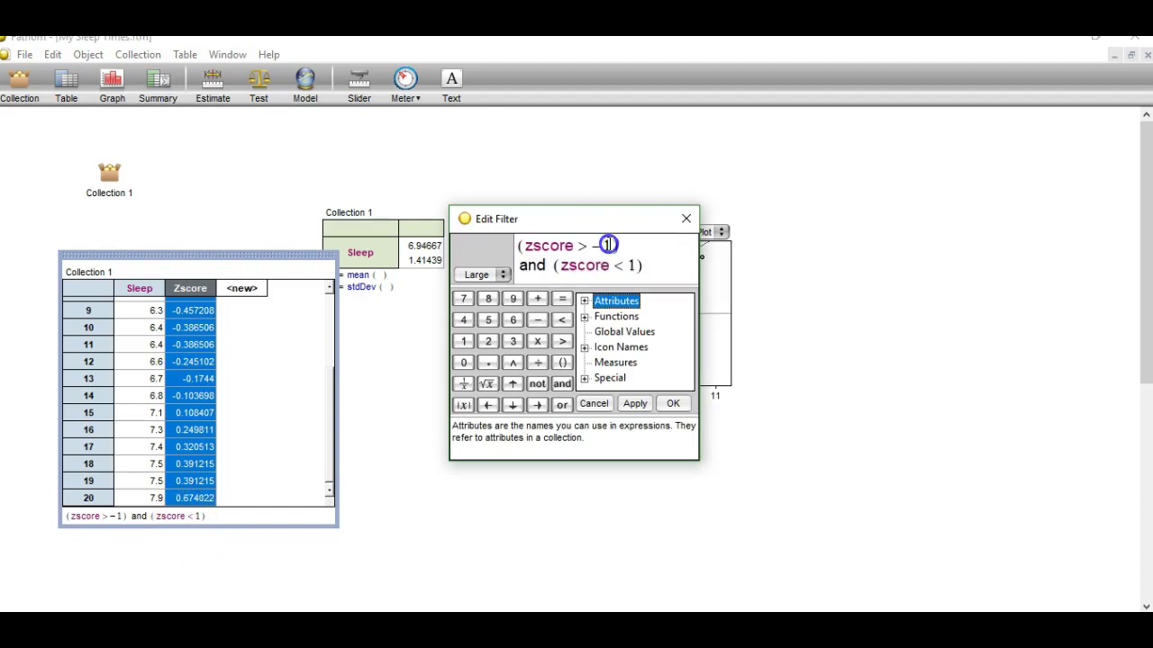
key("BackSpace")
type("2")
left_click(609, 245)
key("BackSpace")
left_click(633, 266)
key("BackSpace")
type("2")
left_click(591, 245)
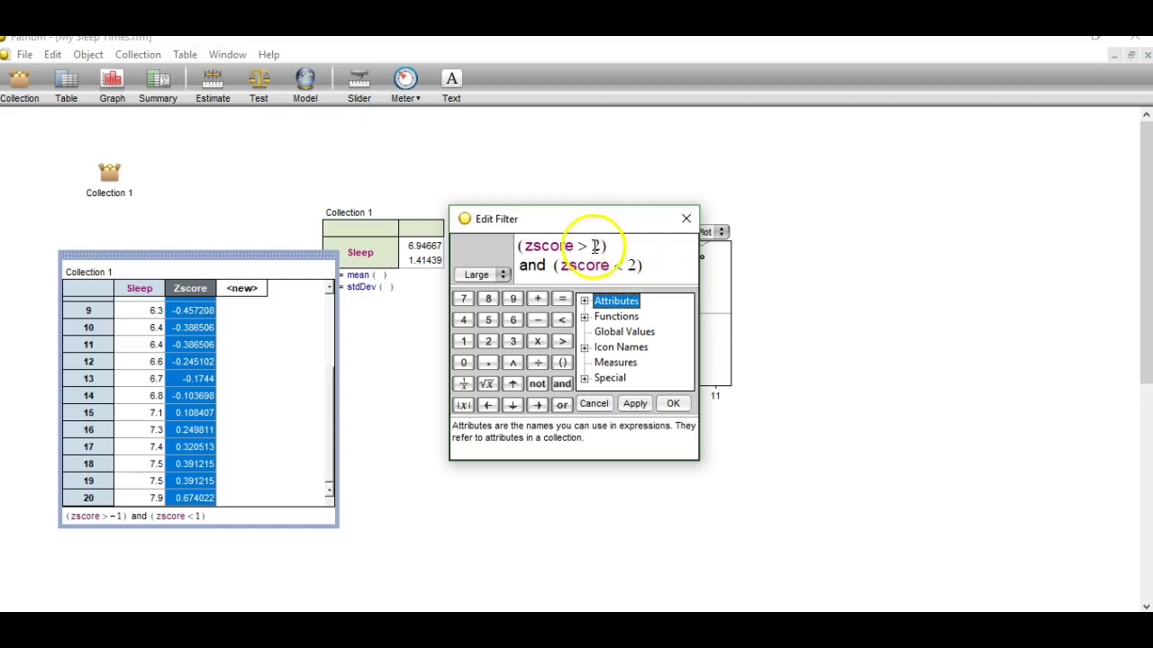
type("-")
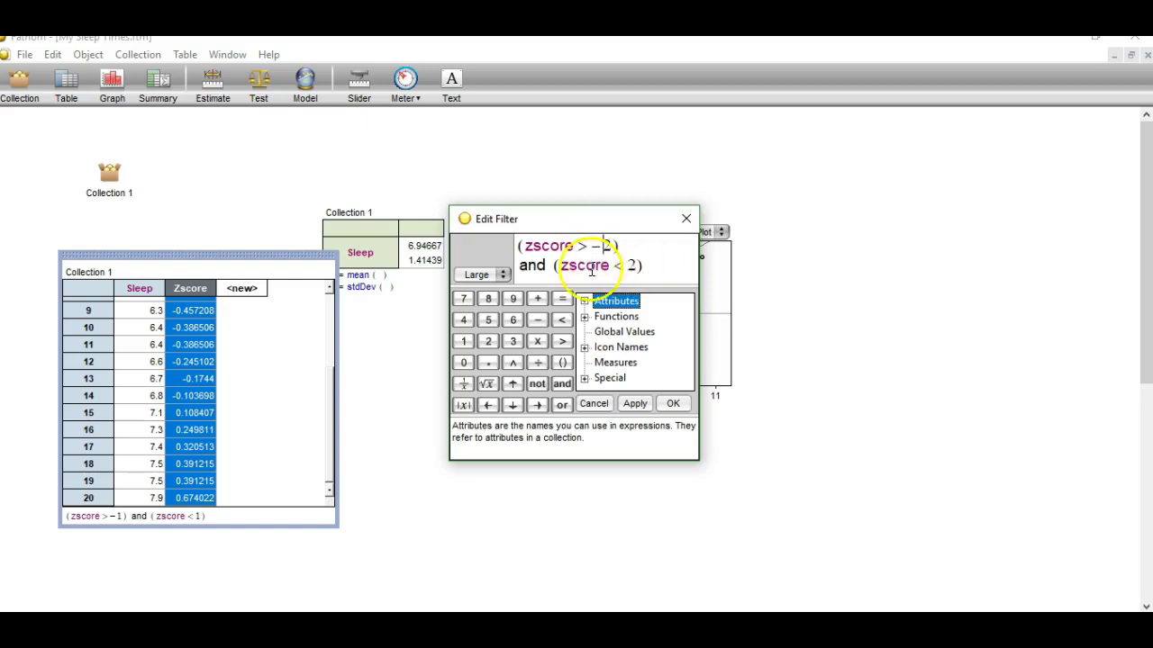
left_click(634, 404)
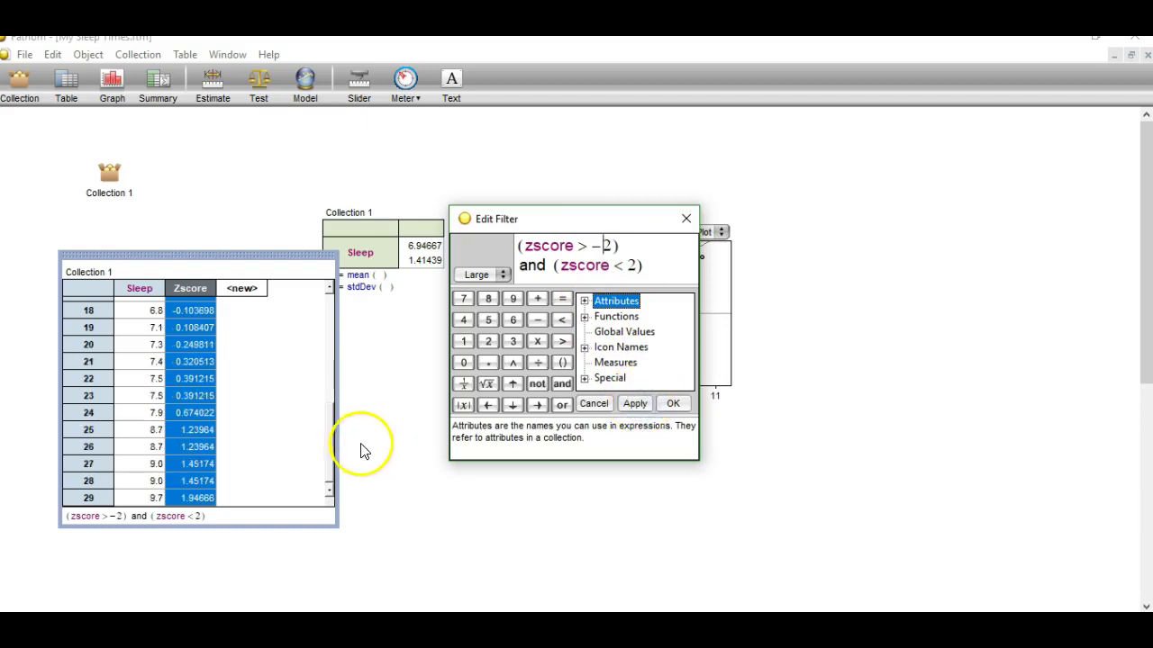
Widen the case table's filter to (zscore > −3) and (zscore < 3), apply it, and review the remaining rows
left_click(609, 247)
key("BackSpace")
type("3")
left_click(634, 266)
key("BackSpace")
type("3")
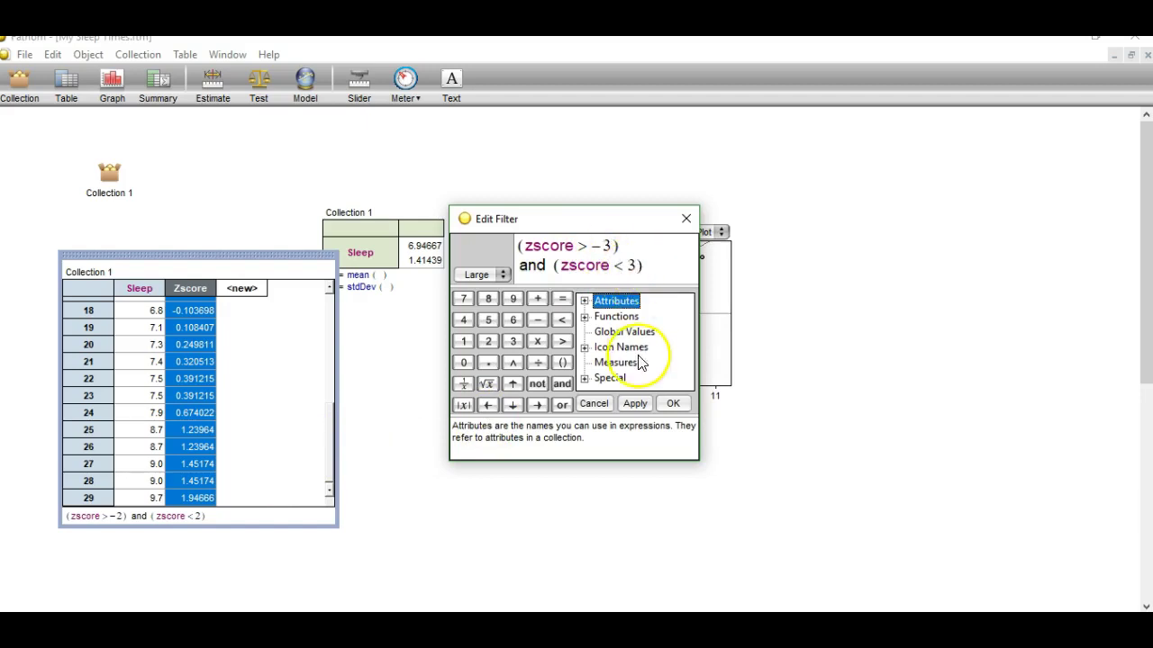
left_click(635, 403)
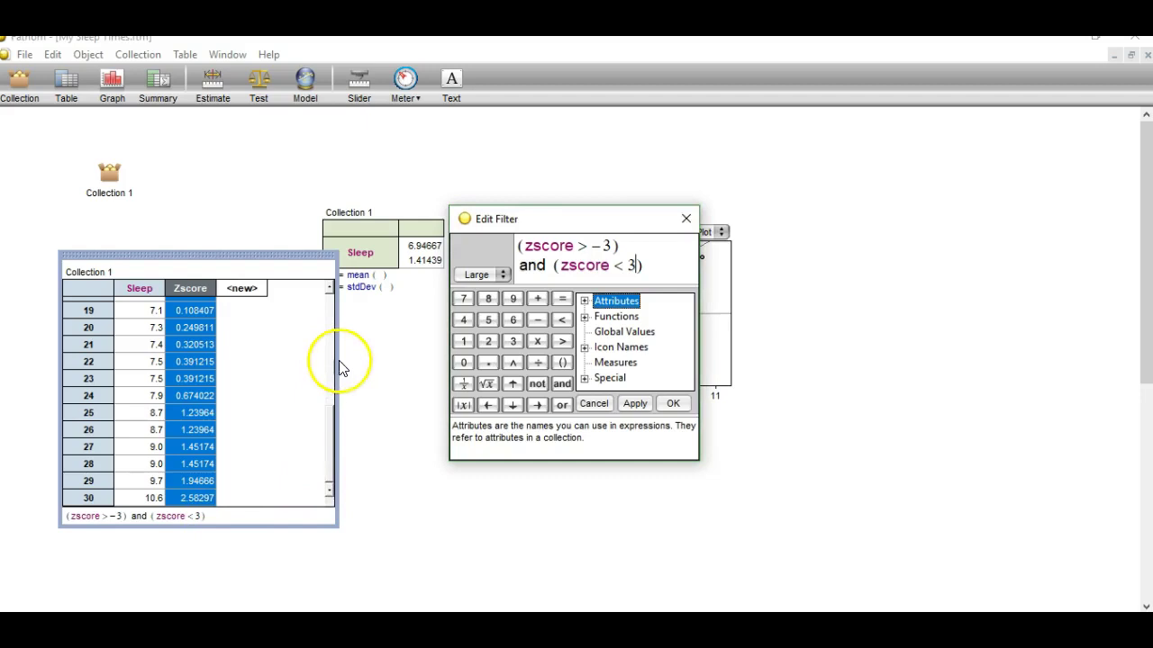
left_click(684, 221)
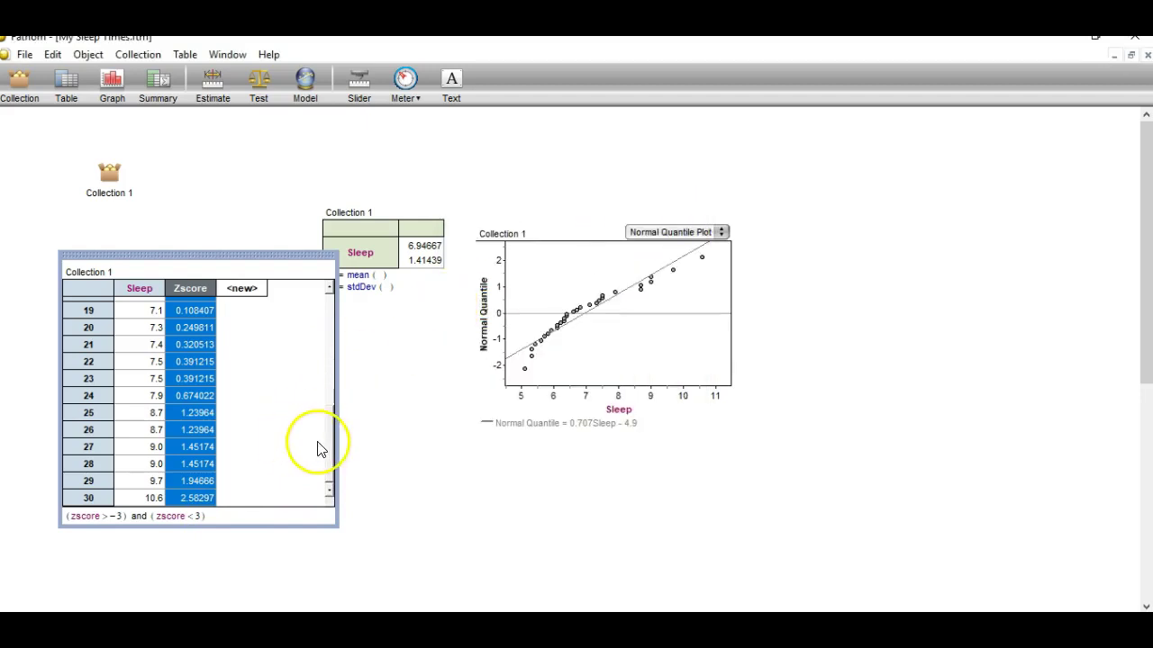
left_click_drag(328, 445, 328, 315)
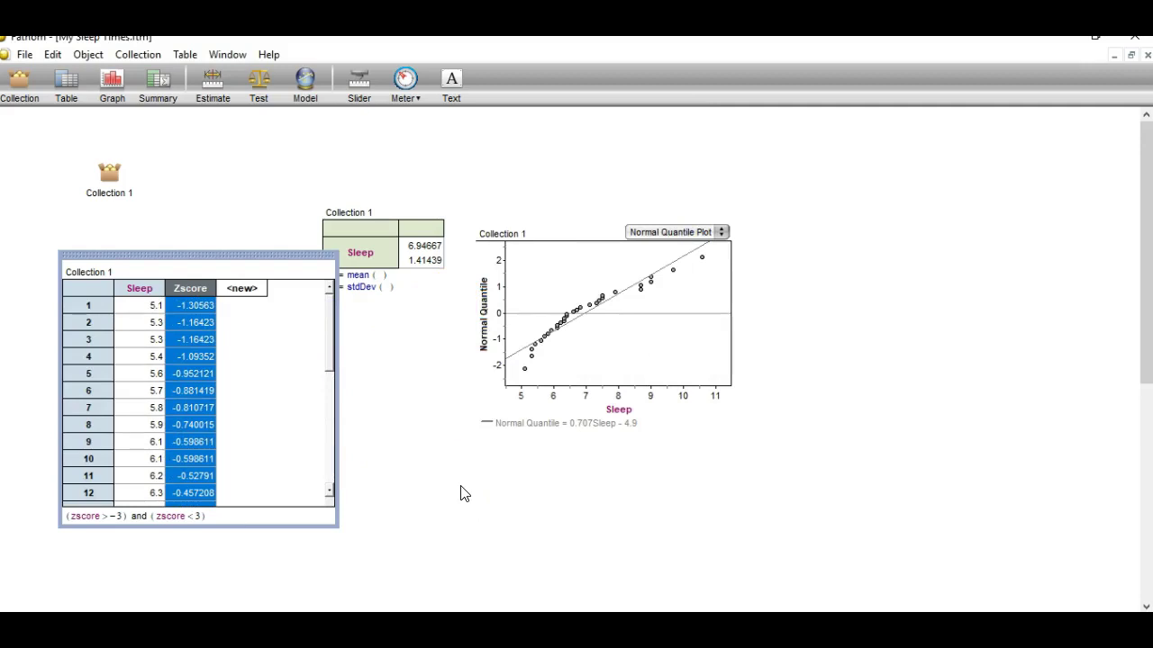